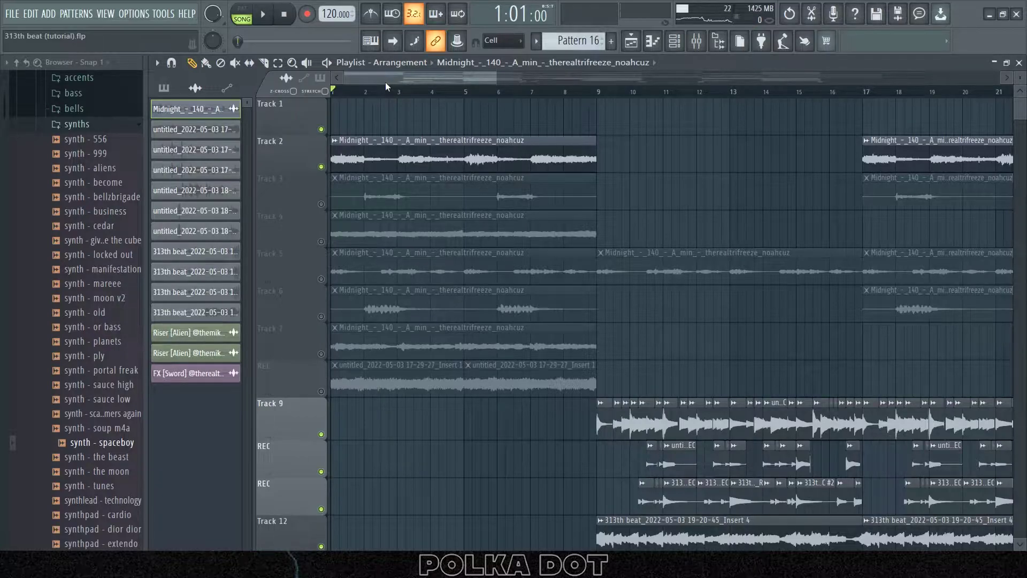
Play the arrangement from bar 1, then stop playback and solo Track 5's Midnight sample
key("space")
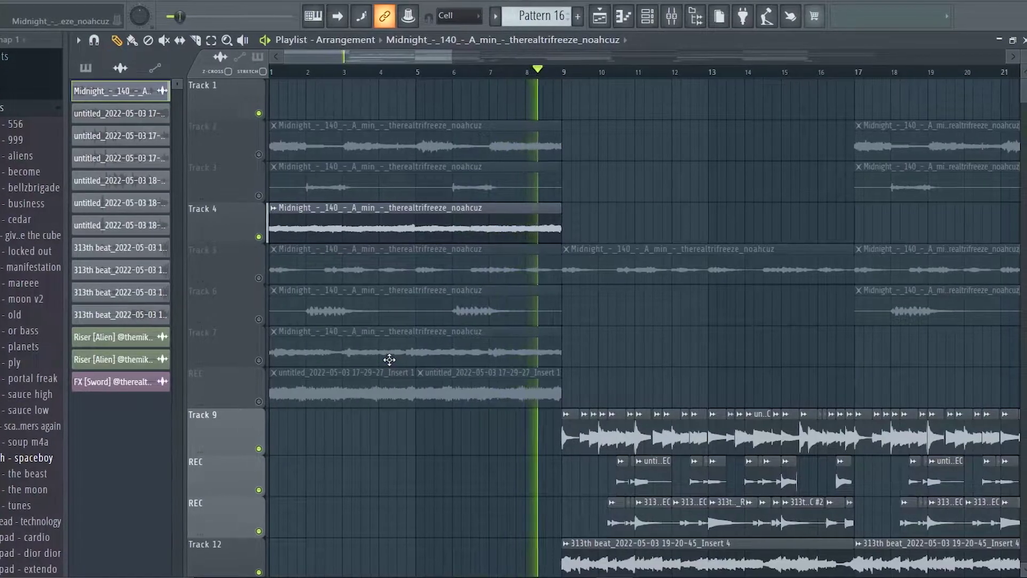
key("space")
left_click(269, 276)
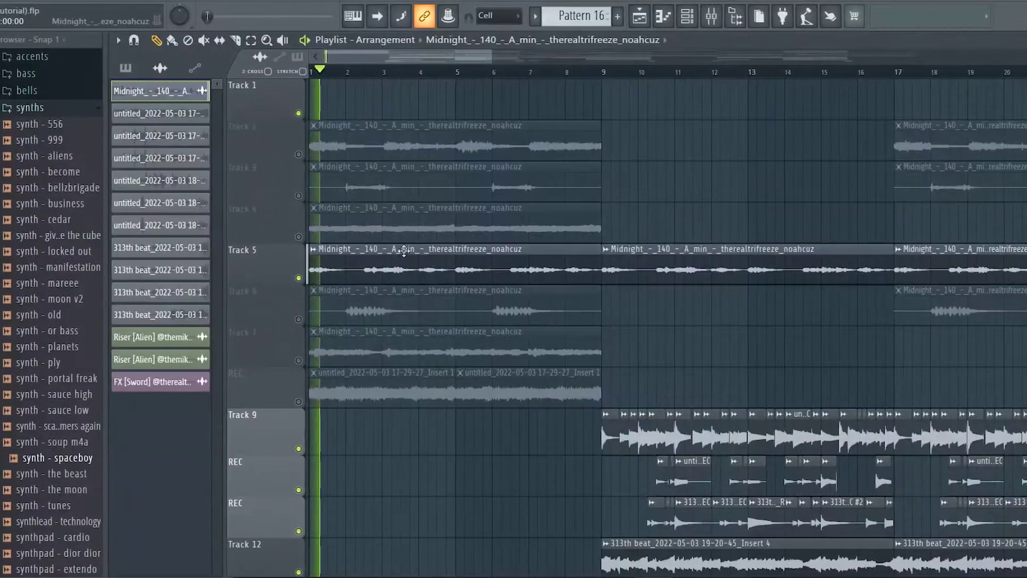
Play back the soloed loop layers, ending on the reversed recording on the REC track
key("space")
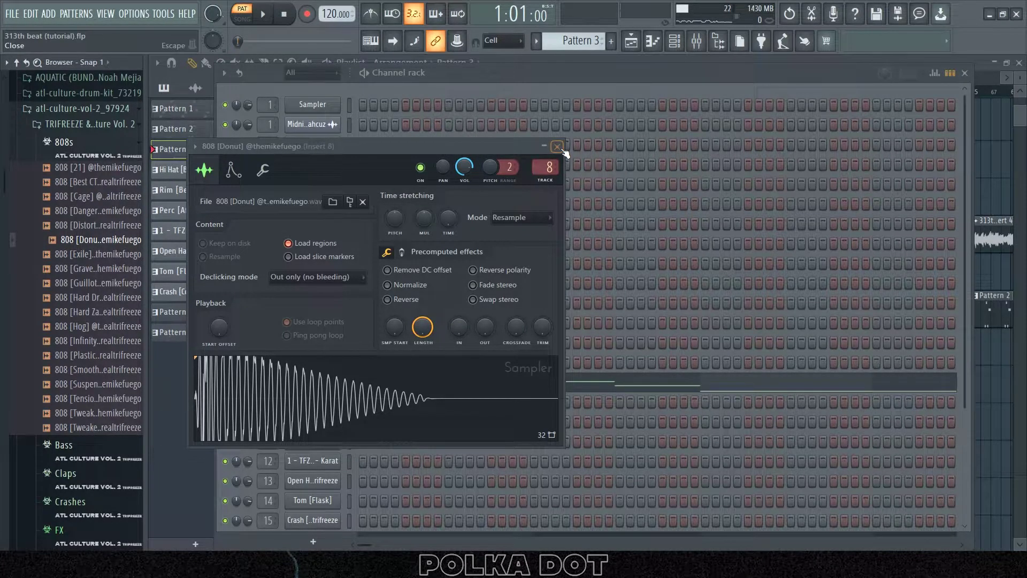
Close the 808 Sampler settings and play the 808 pattern's notes in the piano roll
left_click(557, 147)
left_click(419, 383)
key("space")
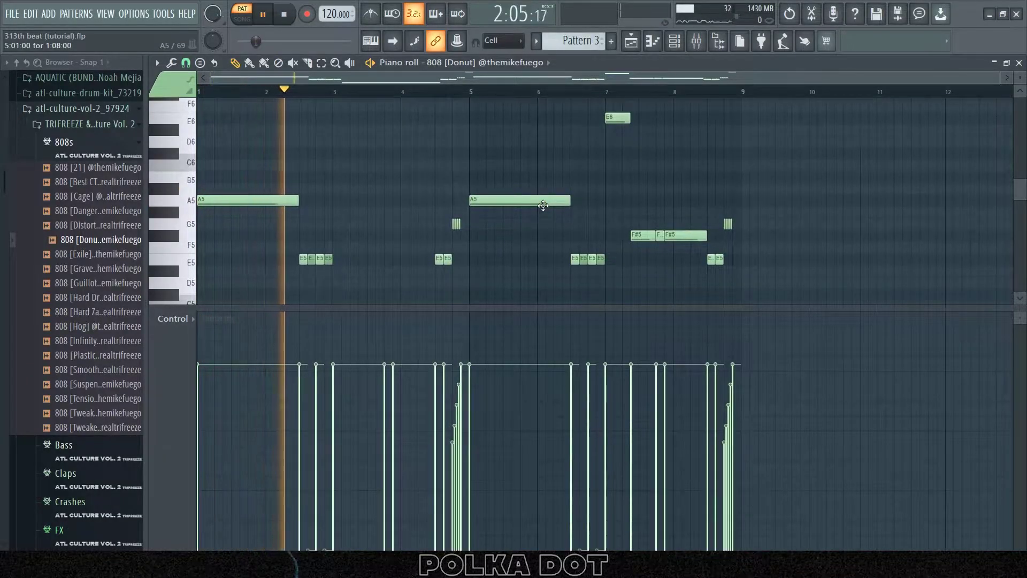
scroll(561, 217, "down", 6)
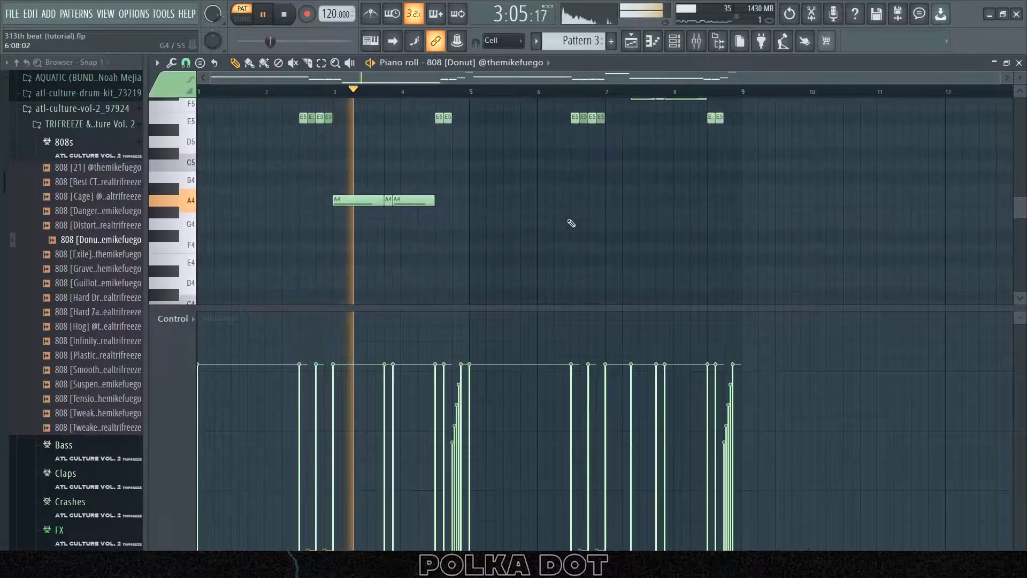
scroll(591, 219, "up", 4)
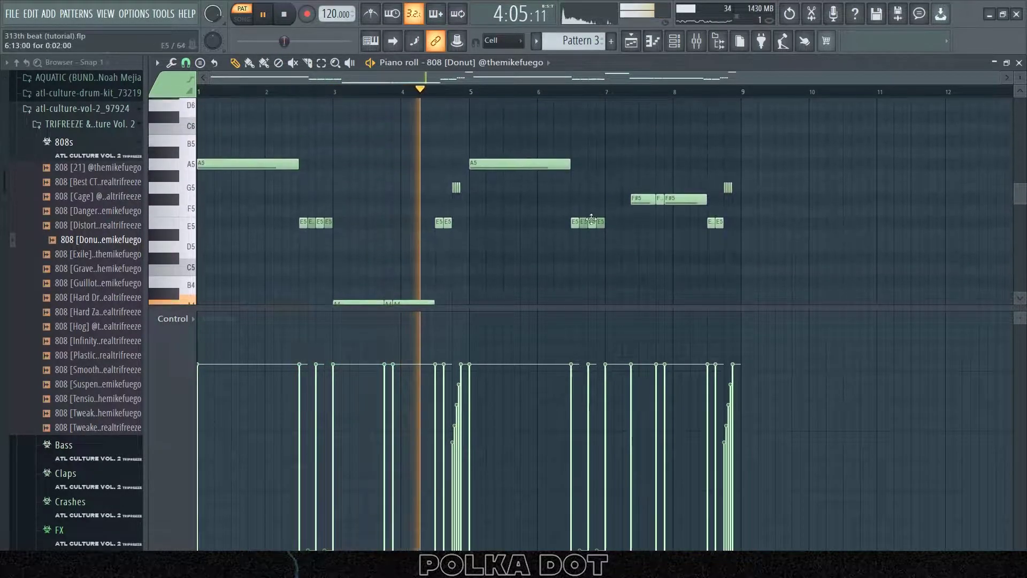
scroll(591, 220, "up", 3)
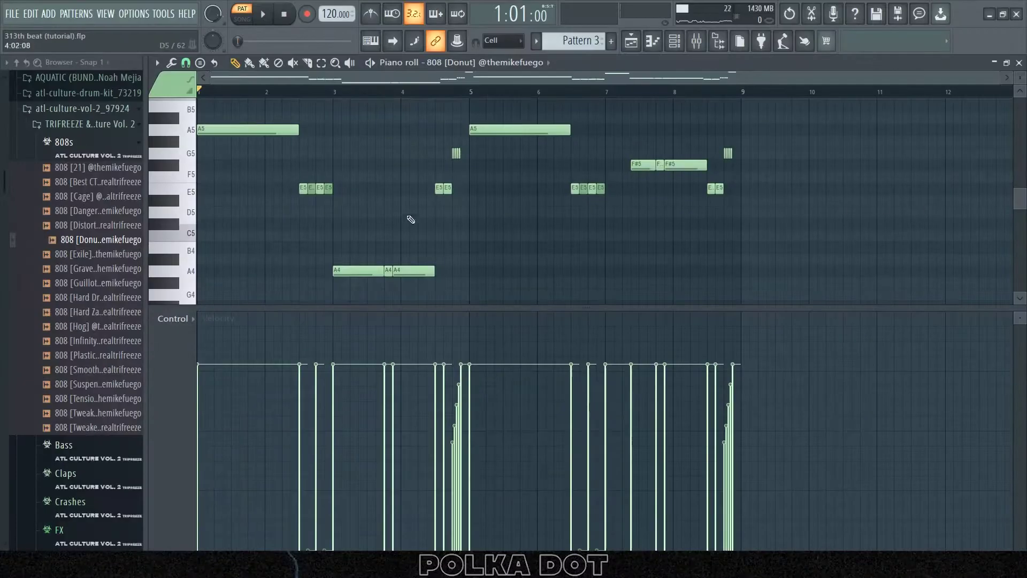
scroll(336, 100, "up", 3)
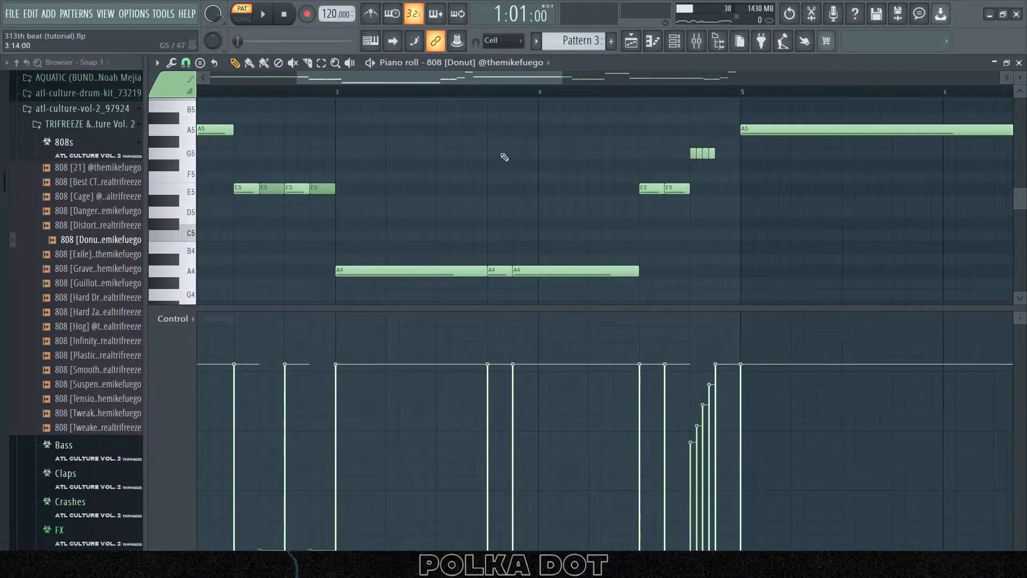
scroll(642, 177, "up", 2)
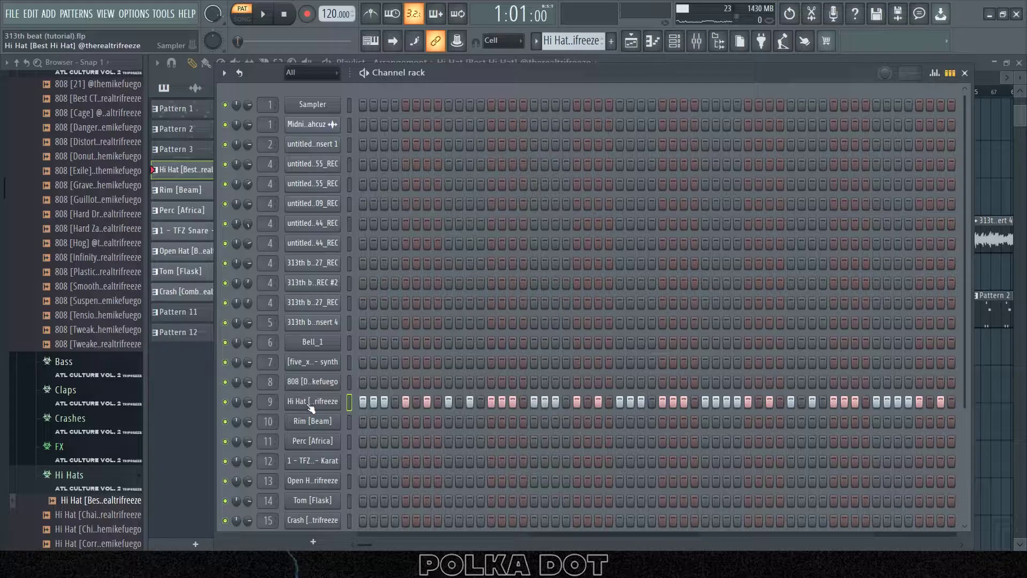
Play the hi-hat roll pattern's notes, then stop and bring back the playlist and channel rack
key("space")
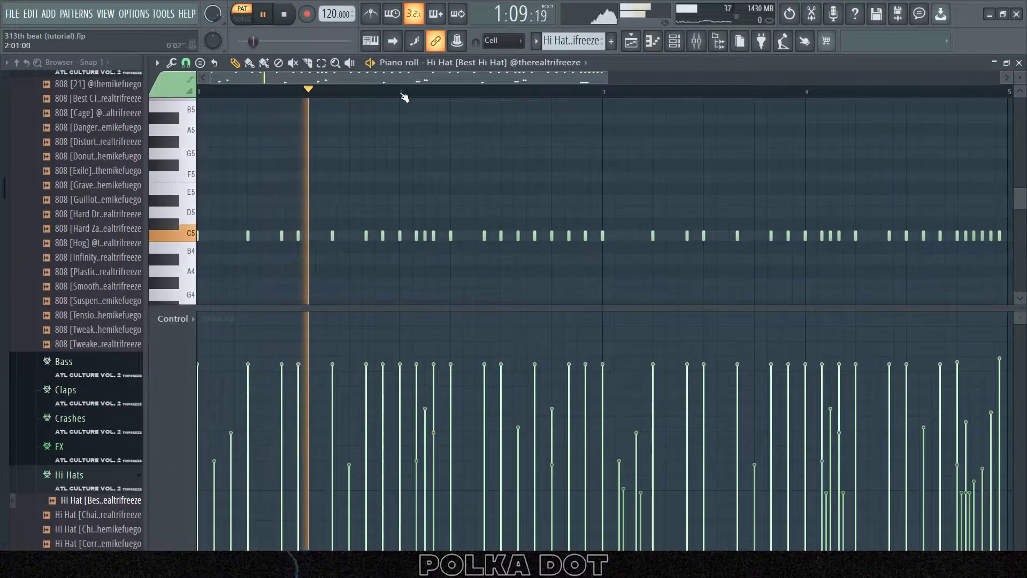
scroll(404, 97, "down", 1)
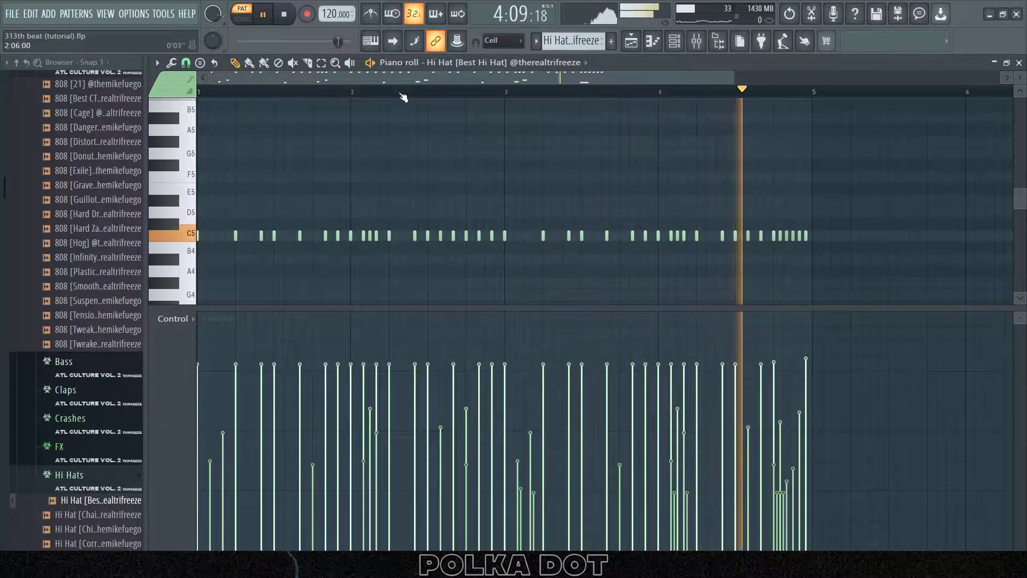
key("space")
key("F5")
key("F6")
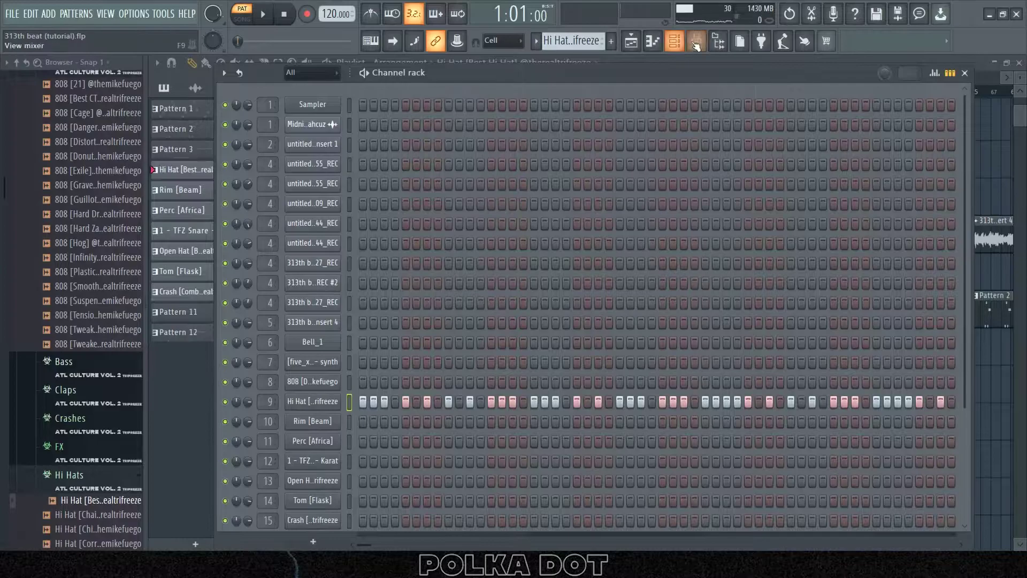
Review Insert 9's Fresh Air, HalfTime and Effectrix effects in the Mixer
left_click(696, 43)
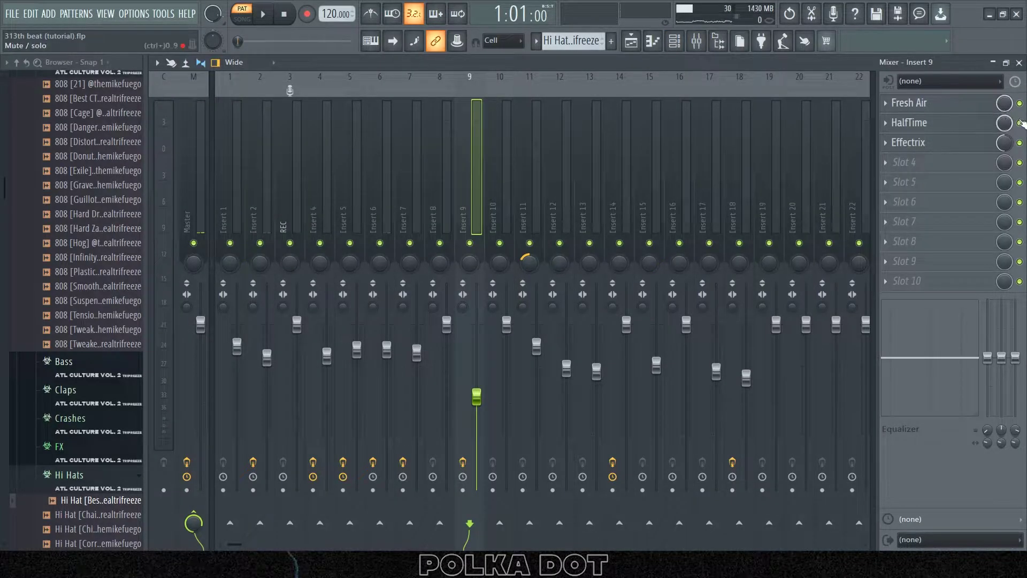
left_click(1020, 141)
left_click(909, 103)
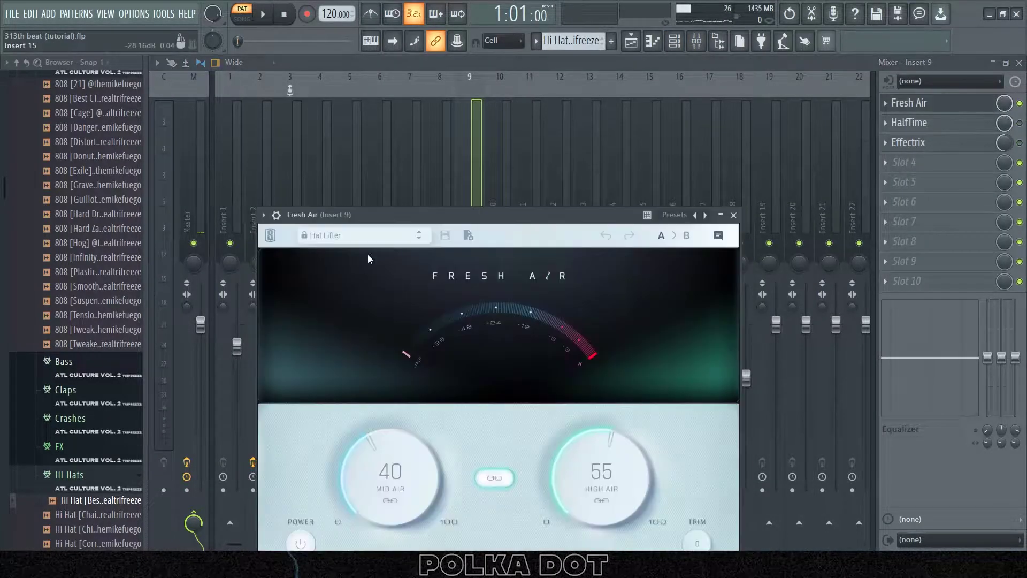
left_click(734, 215)
left_click(909, 123)
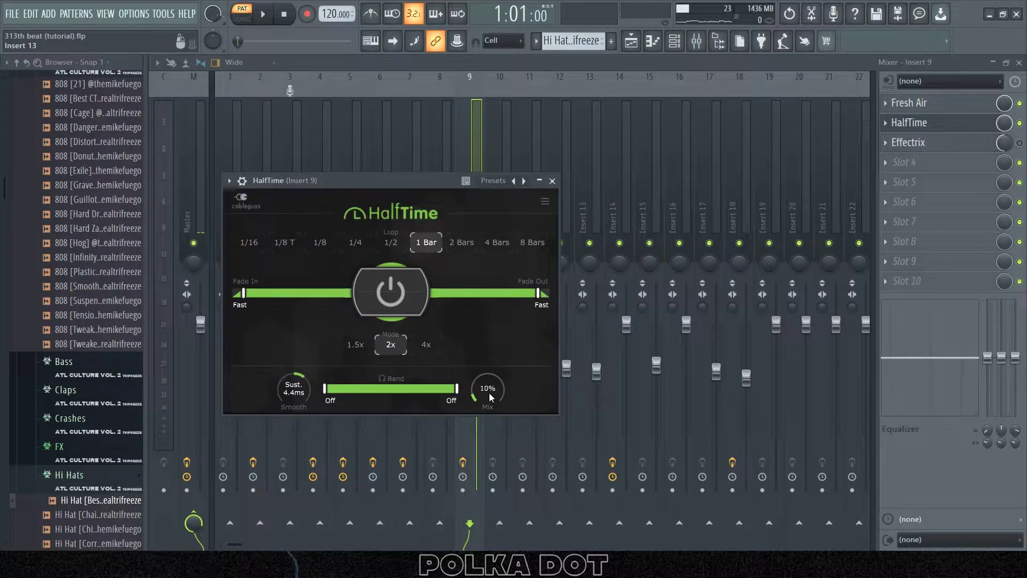
left_click(909, 142)
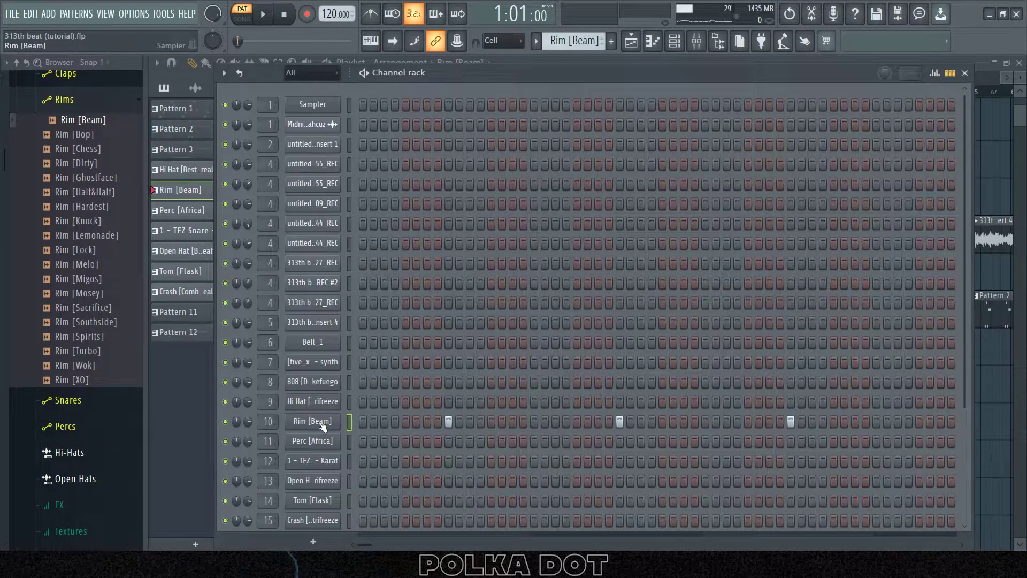
Finish playing the Rim [Beam] pattern, then close the Perc [Africa] Sampler and play its notes
scroll(102, 321, "up", 5)
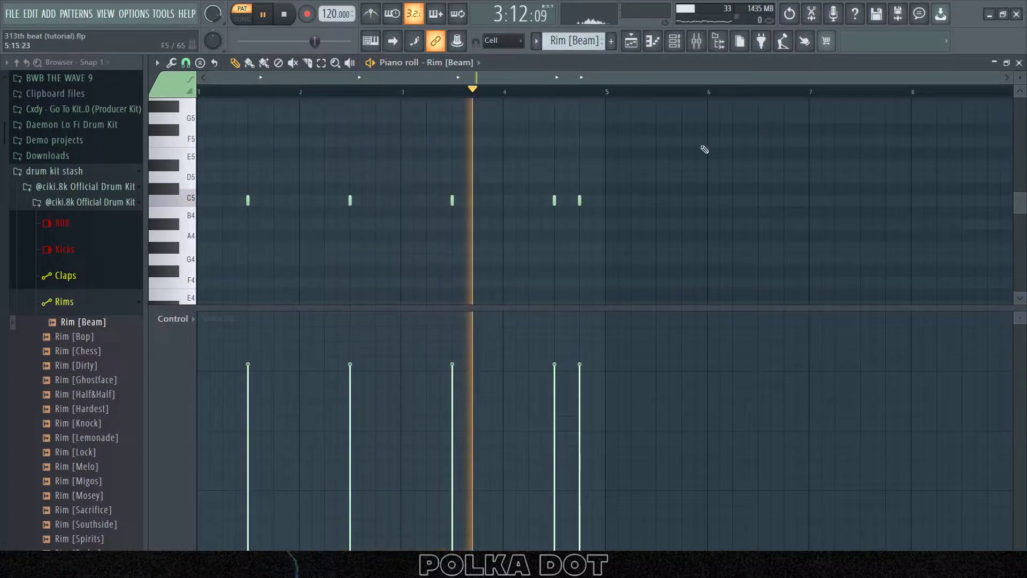
key("space")
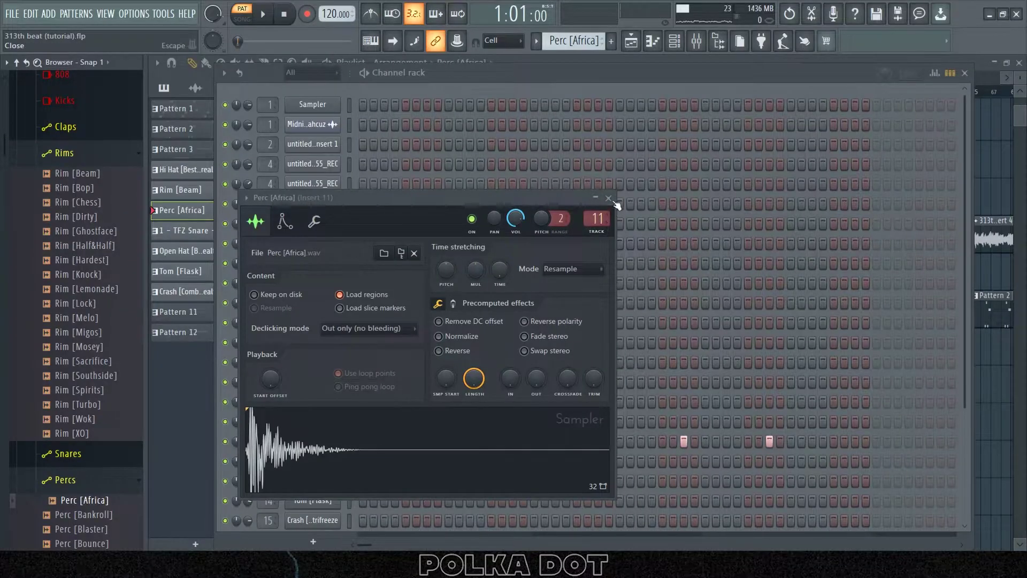
left_click(608, 198)
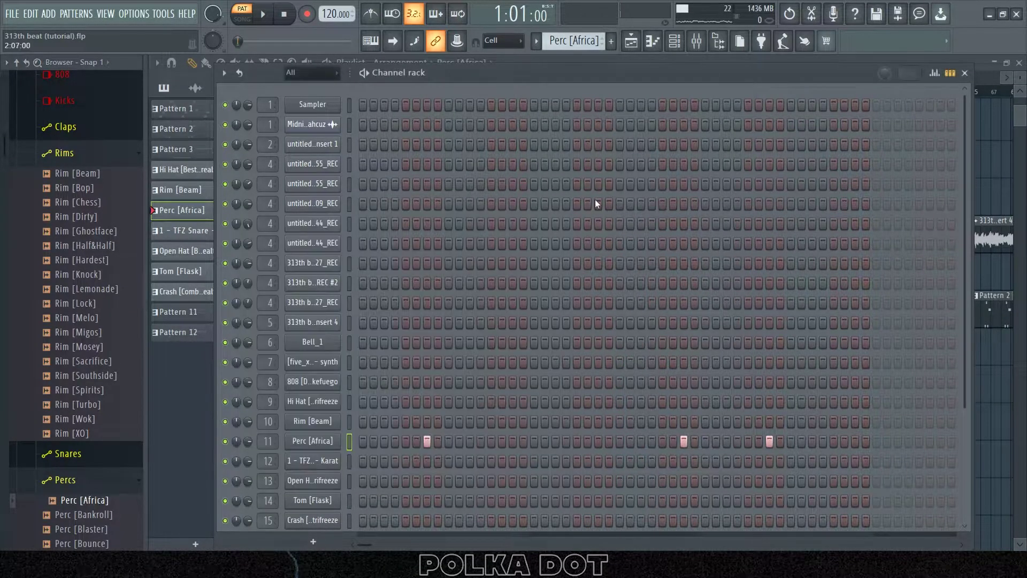
key("space")
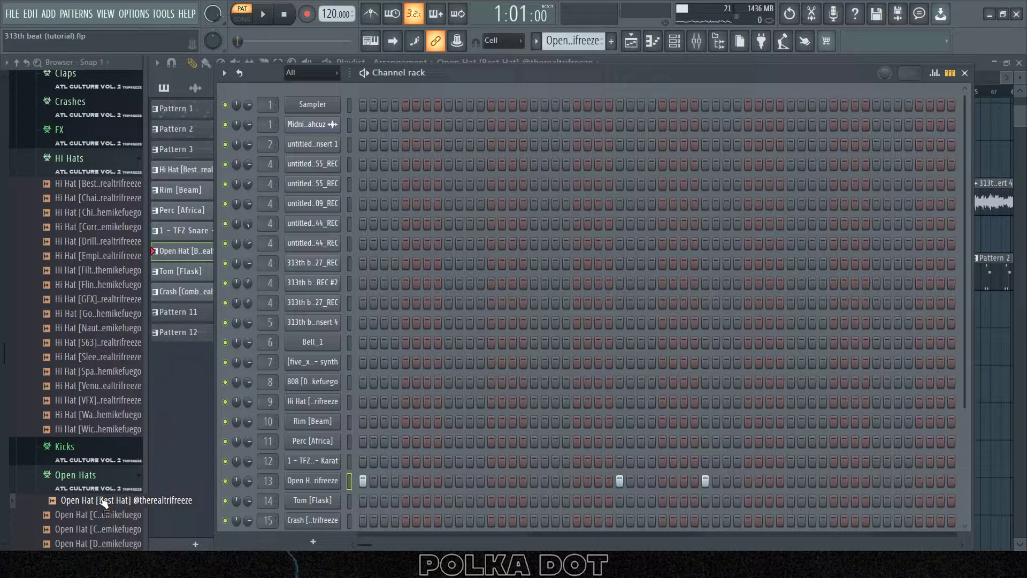
Play the Open Hat pattern's notes in the piano roll
key("F7")
key("space")
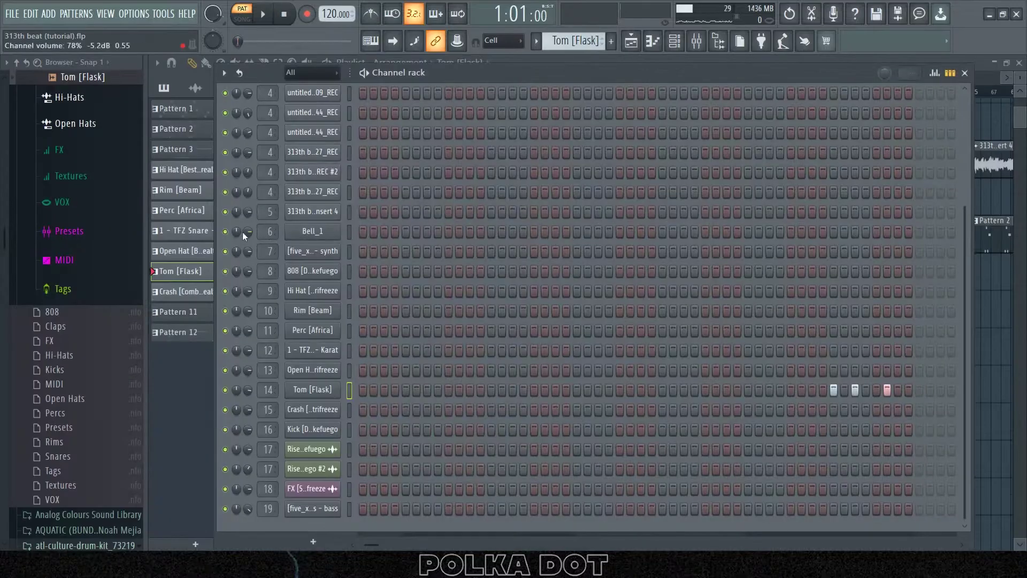
scroll(130, 219, "up", 5)
scroll(115, 388, "up", 8)
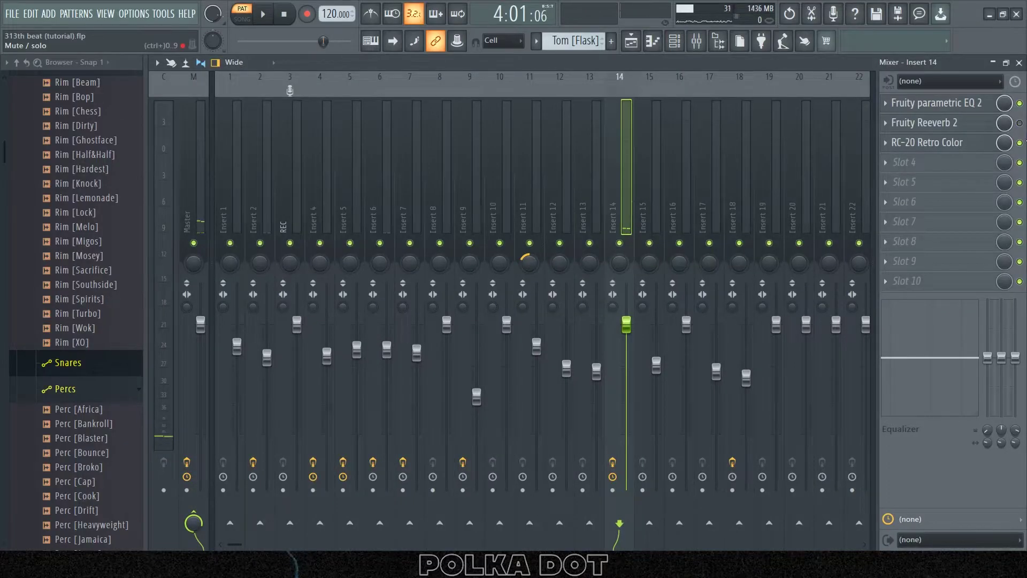
Review Insert 14's Fruity parametric EQ 2, Fruity Reeverb 2 presets and RC-20 Retro Color
left_click(963, 109)
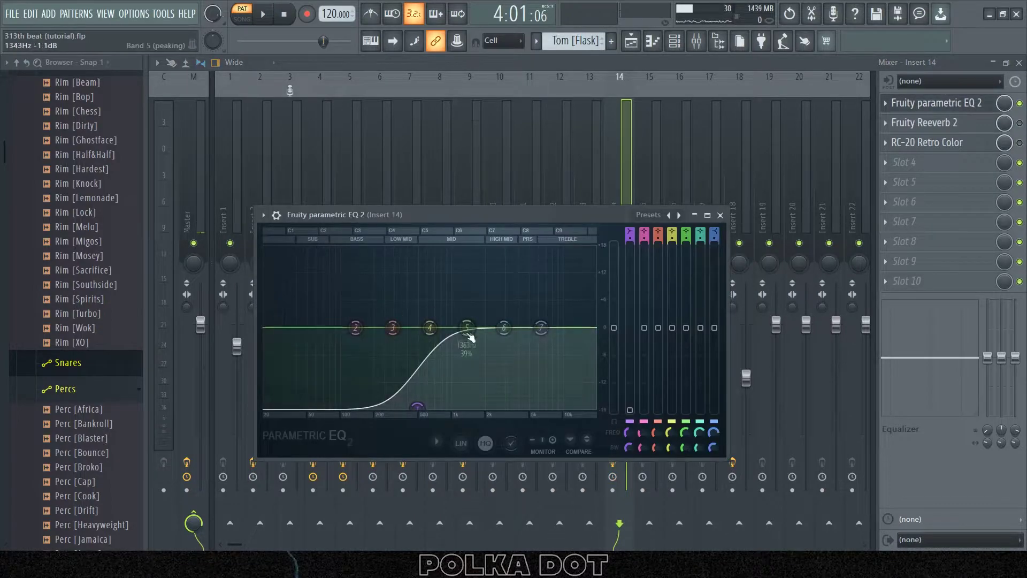
left_click(720, 215)
left_click(924, 122)
left_click(562, 231)
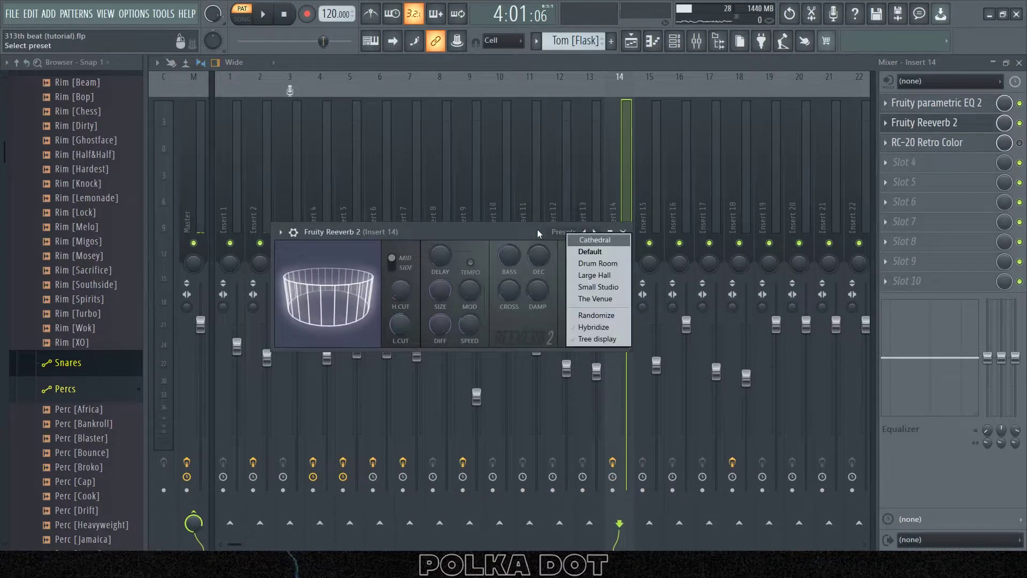
left_click(536, 229)
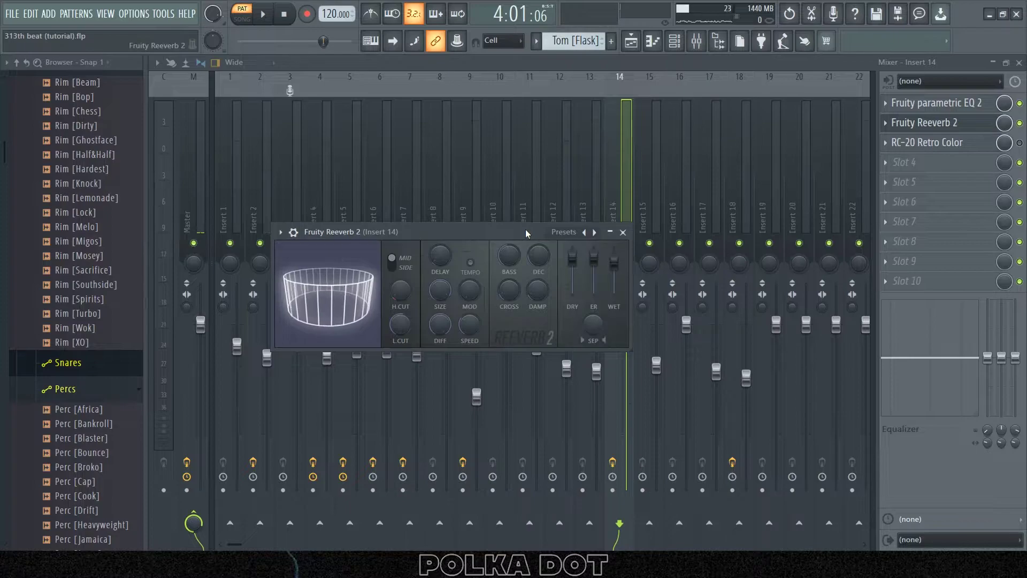
left_click(927, 143)
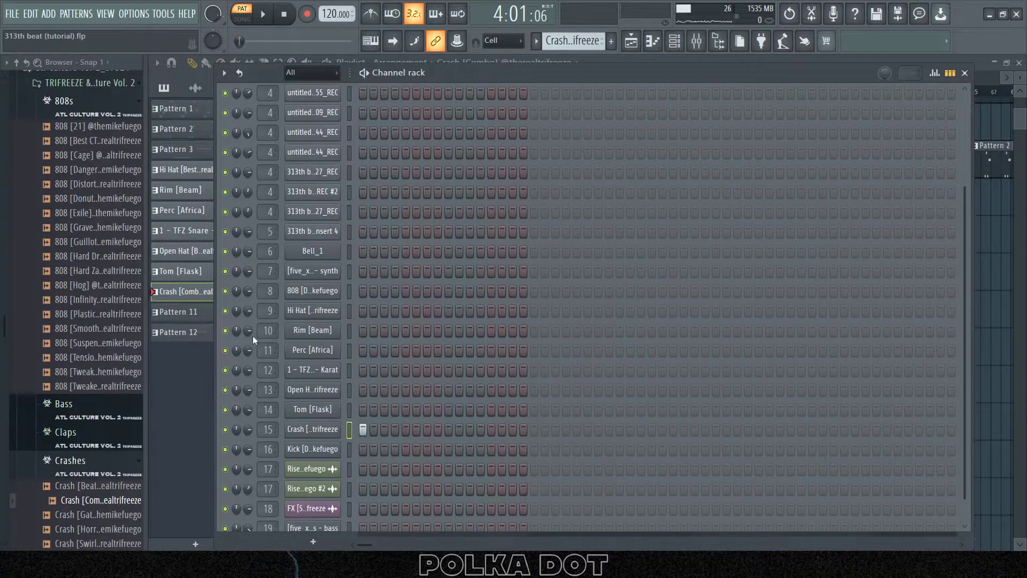
Hide the channel rack and pick the Pattern 11 kick clip from the playlist
key("F6")
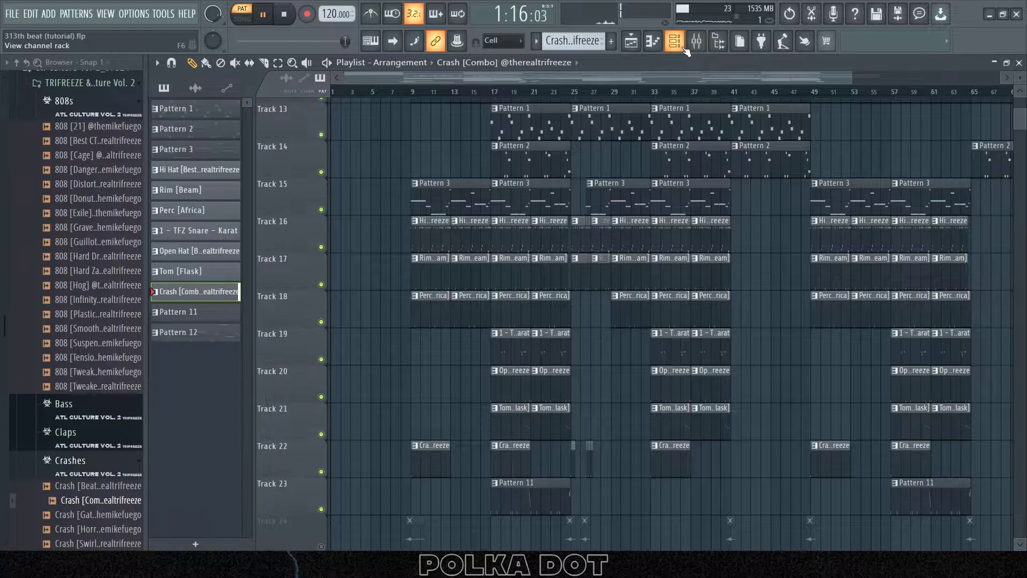
scroll(708, 217, "down", 3)
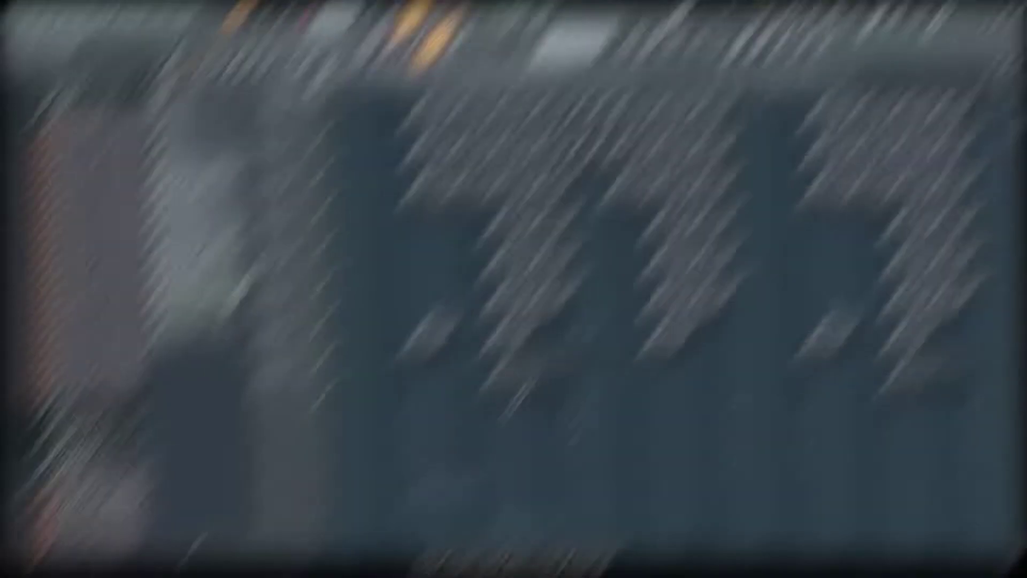
left_click(520, 394)
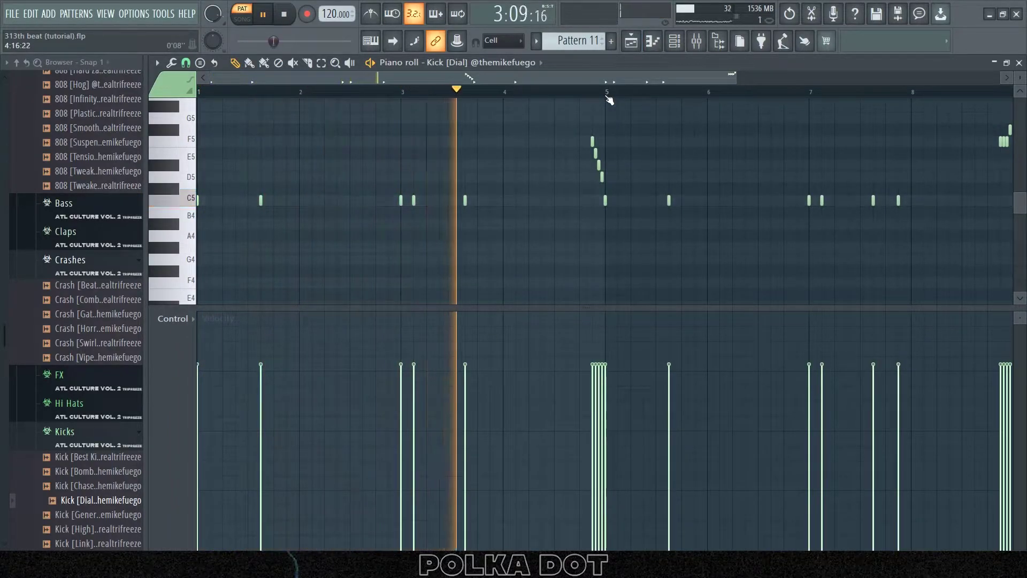
Scroll through Pattern 11's Kick [Dial] notes in the piano roll while it plays
scroll(610, 100, "down", 2, "ctrl")
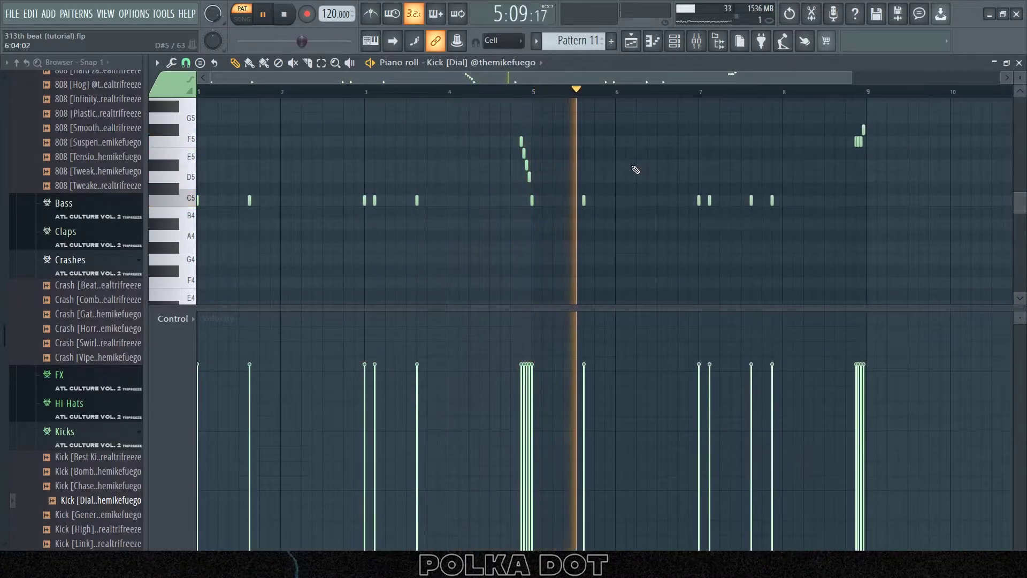
scroll(635, 169, "up", 3)
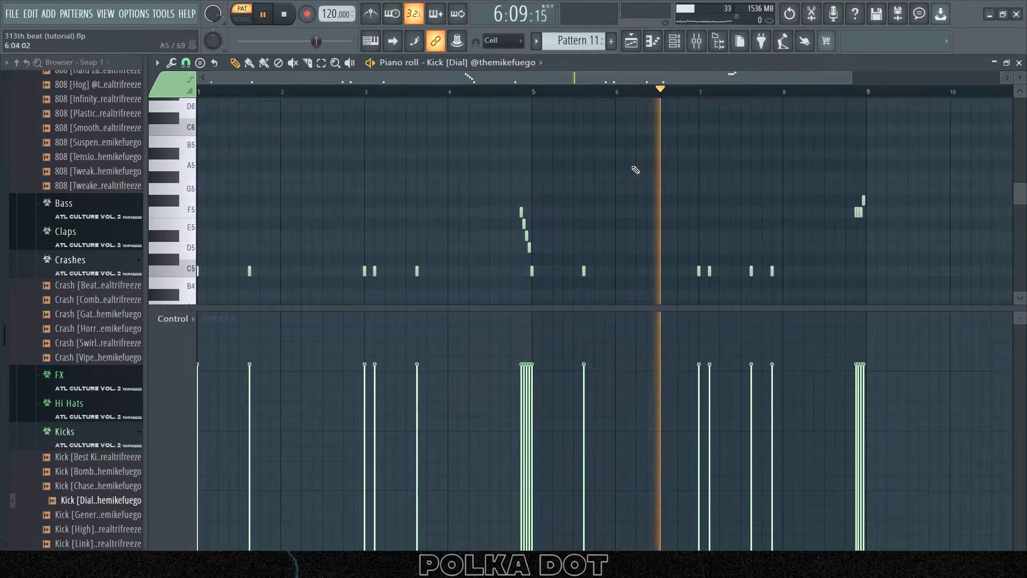